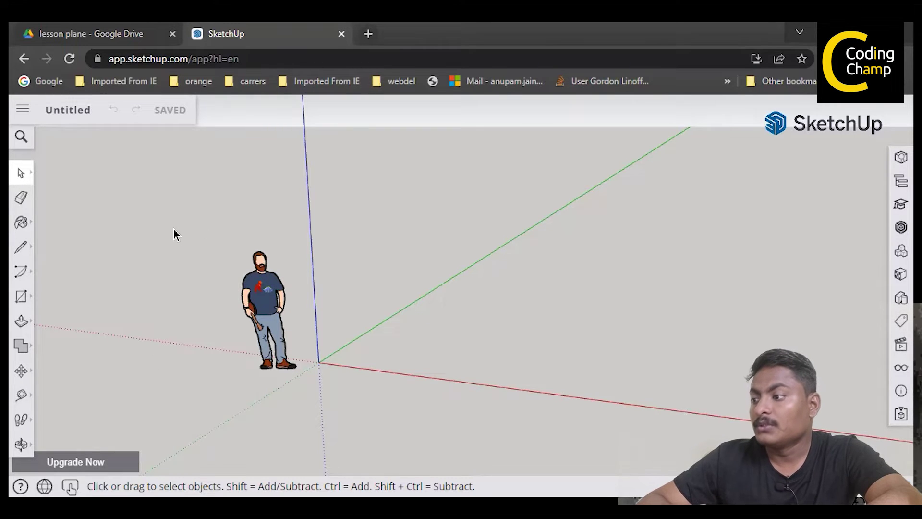
pyautogui.click(23, 222)
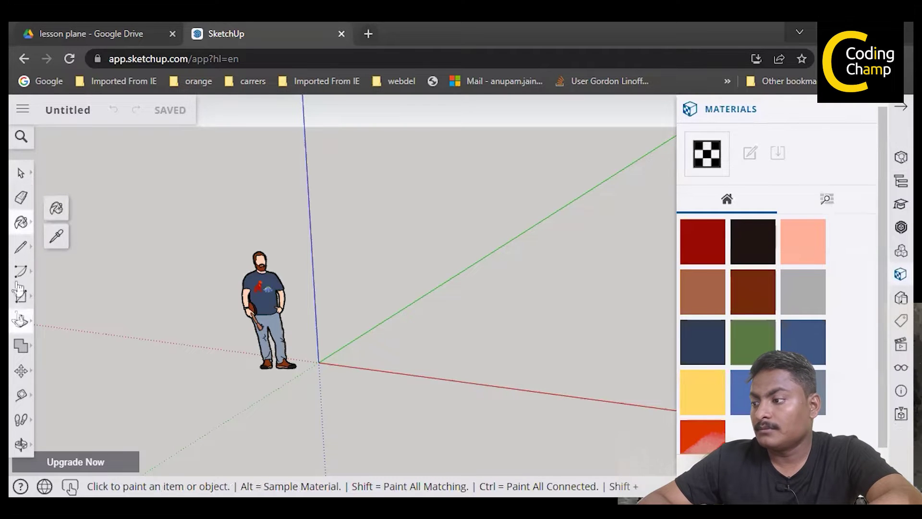
pyautogui.click(21, 254)
pyautogui.click(21, 270)
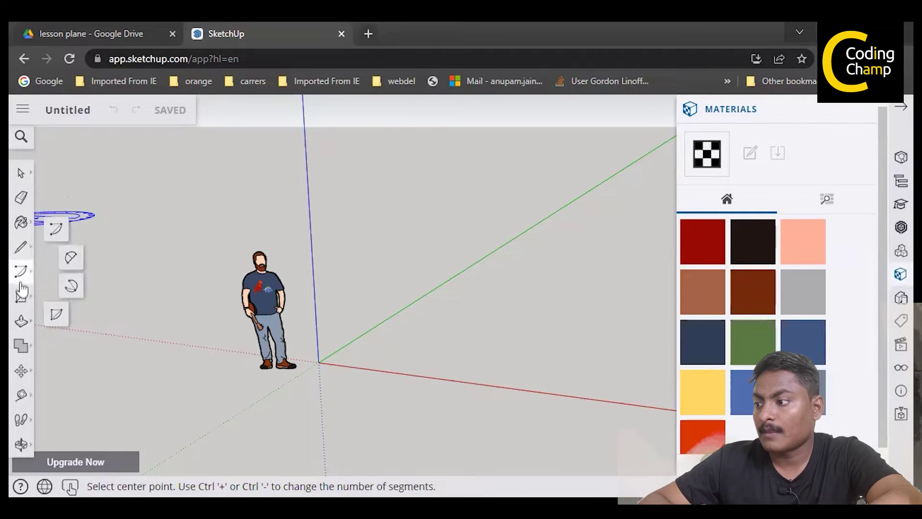
pyautogui.click(22, 296)
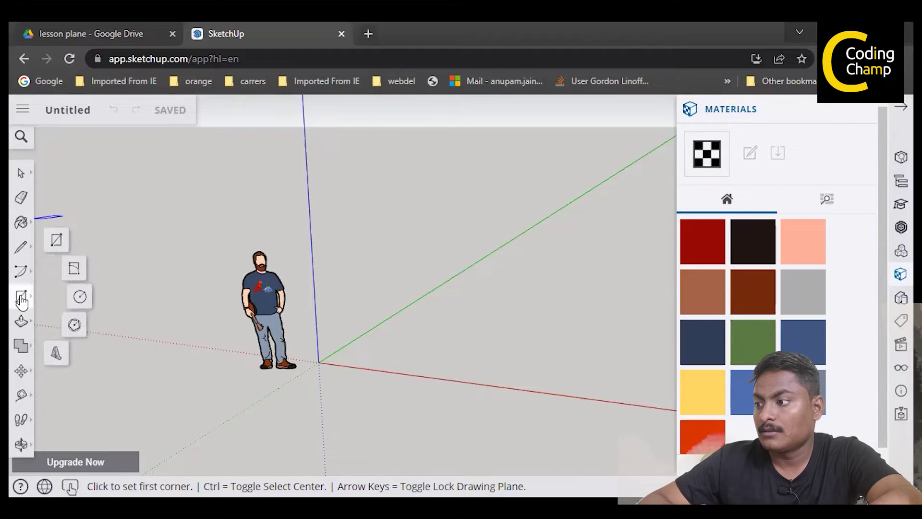
pyautogui.click(902, 107)
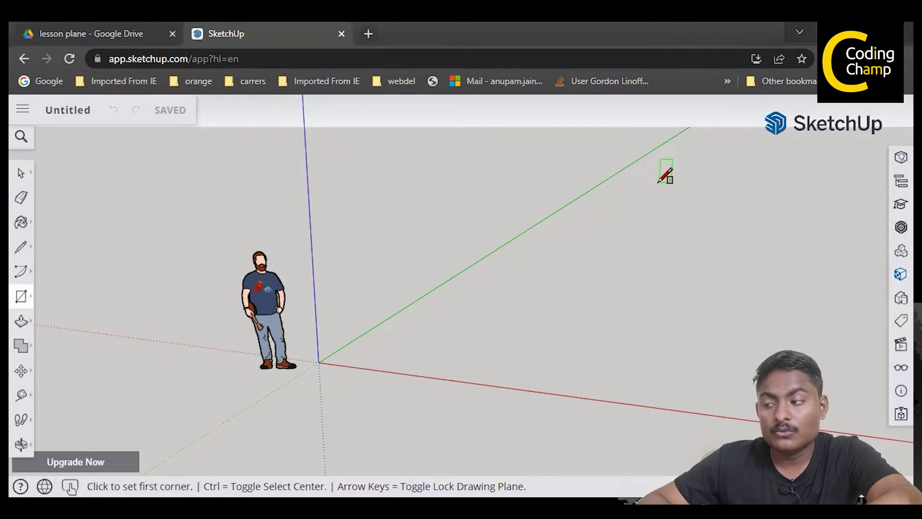
# Draw a circle on the ground plane beside the standing figure, across the green axis
pyautogui.moveTo(17, 304)
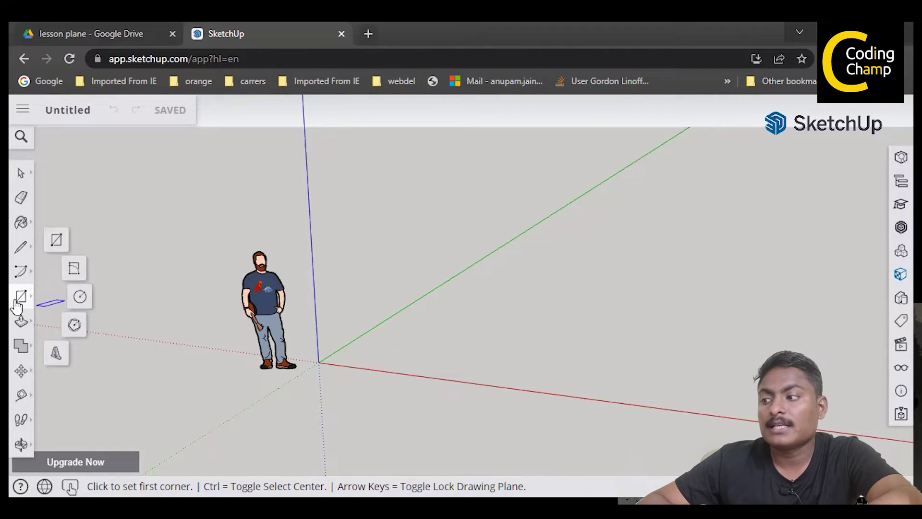
pyautogui.click(81, 297)
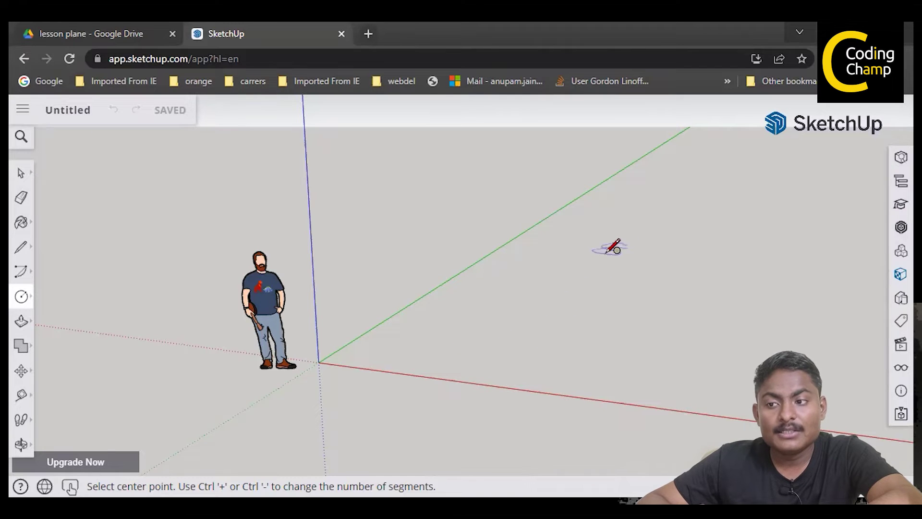
pyautogui.click(536, 284)
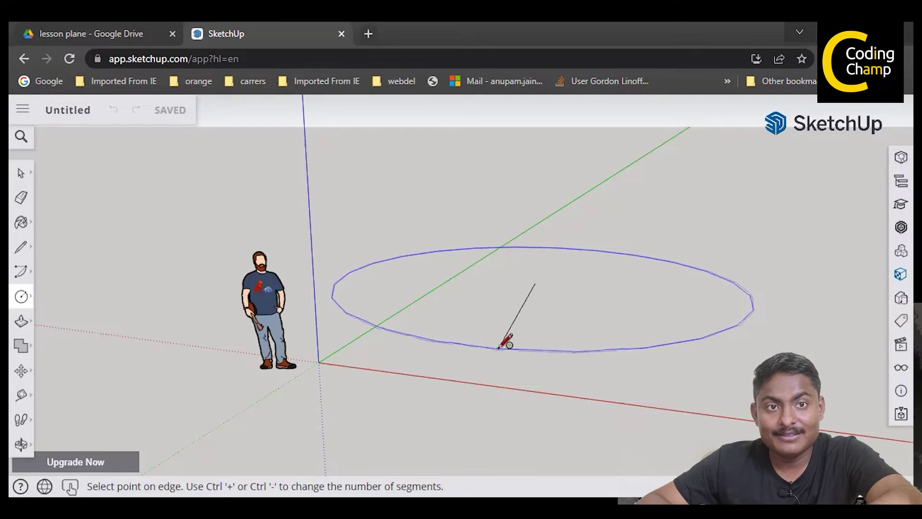
pyautogui.click(508, 324)
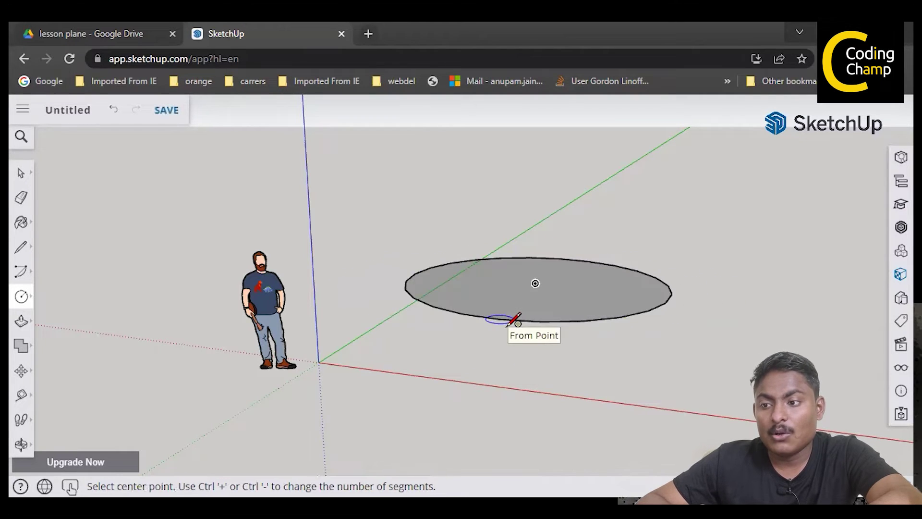
# Examine the circle from several angles, including from below, at a low angle and almost straight from above
pyautogui.moveTo(508, 325)
pyautogui.mouseDown(button='middle')
pyautogui.moveTo(508, 308)
pyautogui.moveTo(508, 351)
pyautogui.moveTo(496, 332)
pyautogui.moveTo(433, 350)
pyautogui.moveTo(535, 324)
pyautogui.mouseUp(button='middle')
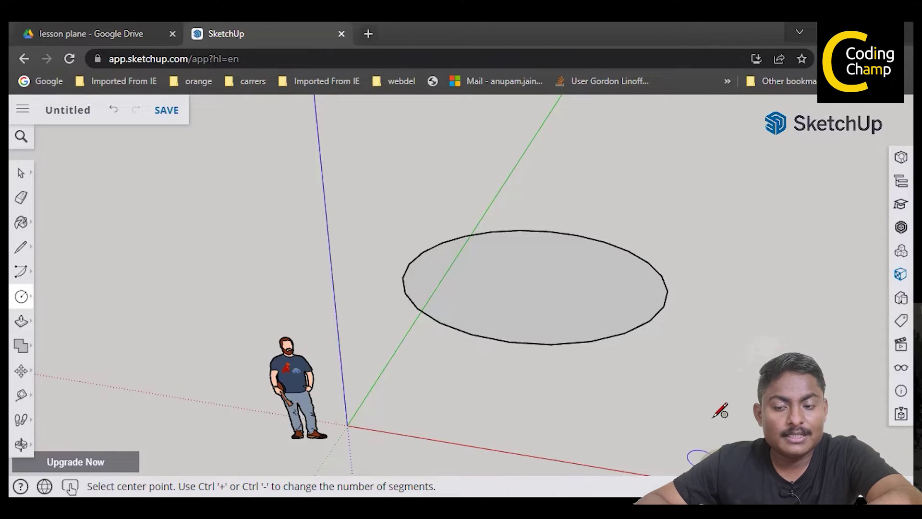
pyautogui.moveTo(713, 417)
pyautogui.mouseDown(button='middle')
pyautogui.moveTo(797, 350)
pyautogui.moveTo(586, 409)
pyautogui.moveTo(502, 410)
pyautogui.moveTo(521, 475)
pyautogui.moveTo(492, 355)
pyautogui.moveTo(432, 358)
pyautogui.moveTo(480, 365)
pyautogui.moveTo(442, 317)
pyautogui.mouseUp(button='middle')
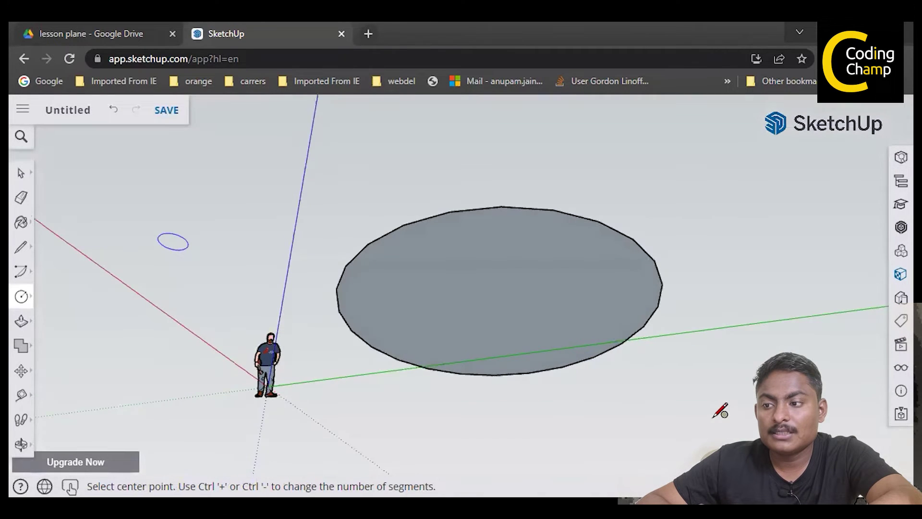
pyautogui.moveTo(713, 417); pyautogui.dragTo(715, 480, button='middle')
pyautogui.rightClick(714, 417)
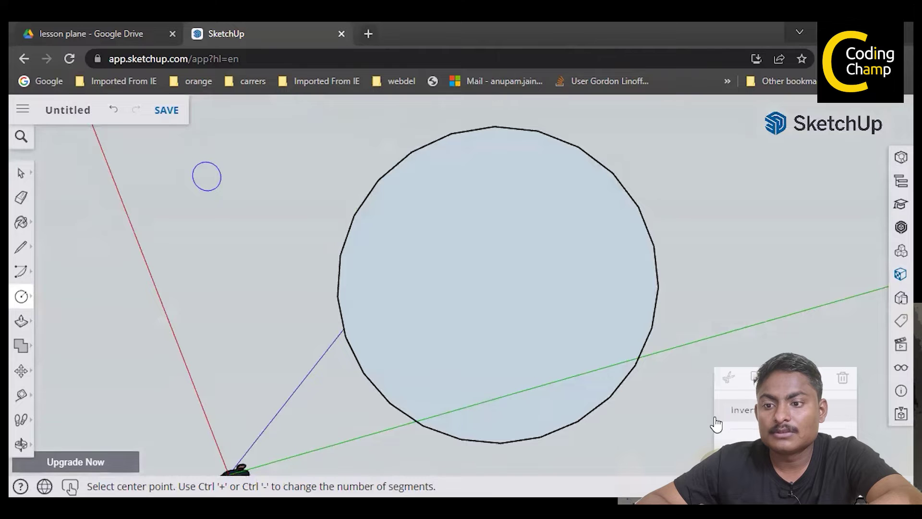
pyautogui.click(677, 375)
pyautogui.moveTo(677, 375)
pyautogui.mouseDown(button='middle')
pyautogui.moveTo(670, 317)
pyautogui.moveTo(634, 250)
pyautogui.moveTo(646, 370)
pyautogui.mouseUp(button='middle')
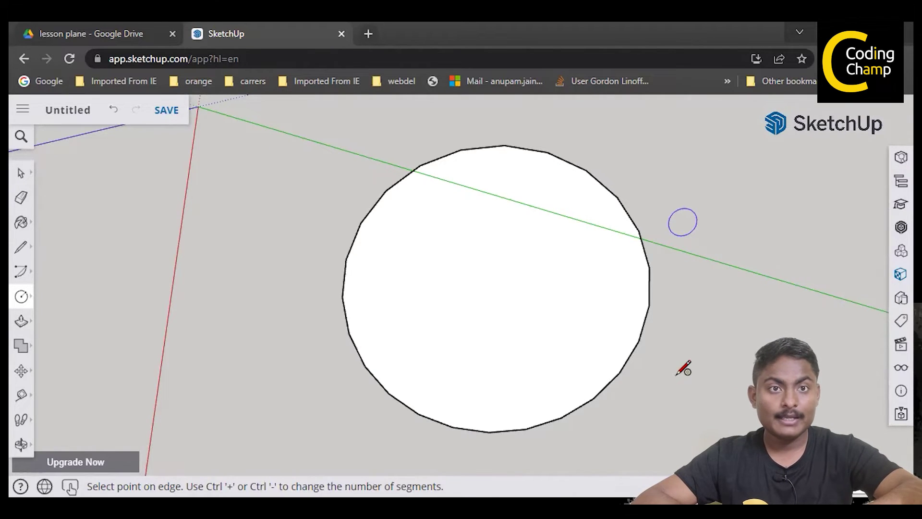
pyautogui.moveTo(676, 375)
pyautogui.mouseDown(button='middle')
pyautogui.moveTo(675, 454)
pyautogui.moveTo(684, 339)
pyautogui.moveTo(684, 394)
pyautogui.mouseUp(button='middle')
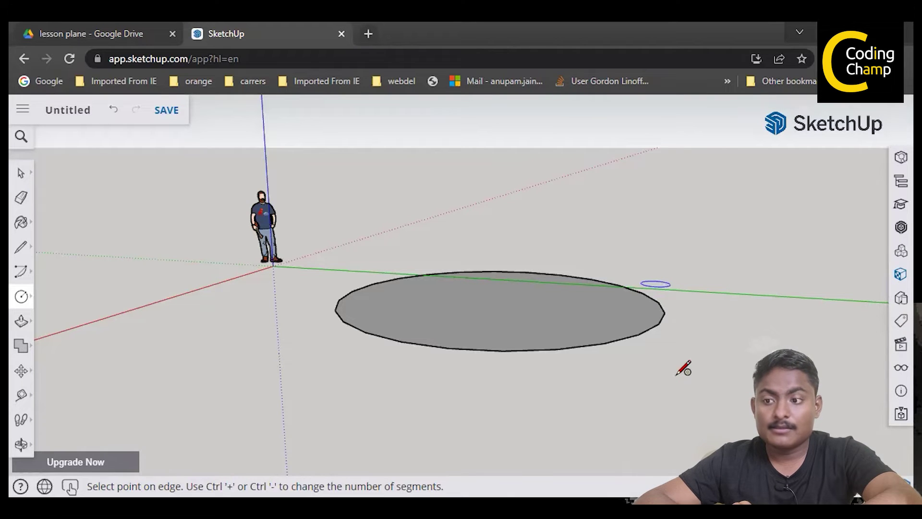
pyautogui.moveTo(684, 368); pyautogui.dragTo(684, 463, button='middle')
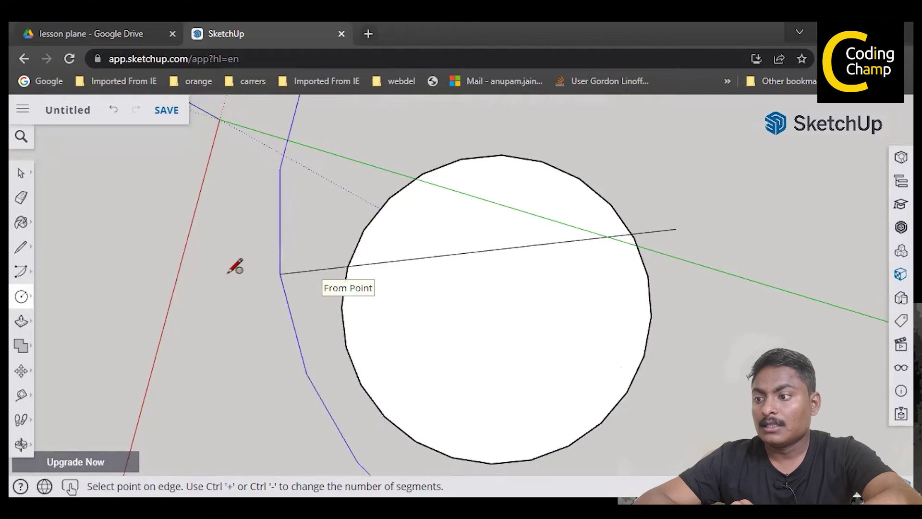
pyautogui.press('Escape')
# Draw a radius line from the circle's center to its edge and a diameter line between opposite edge points through the center
pyautogui.click(21, 247)
pyautogui.click(56, 233)
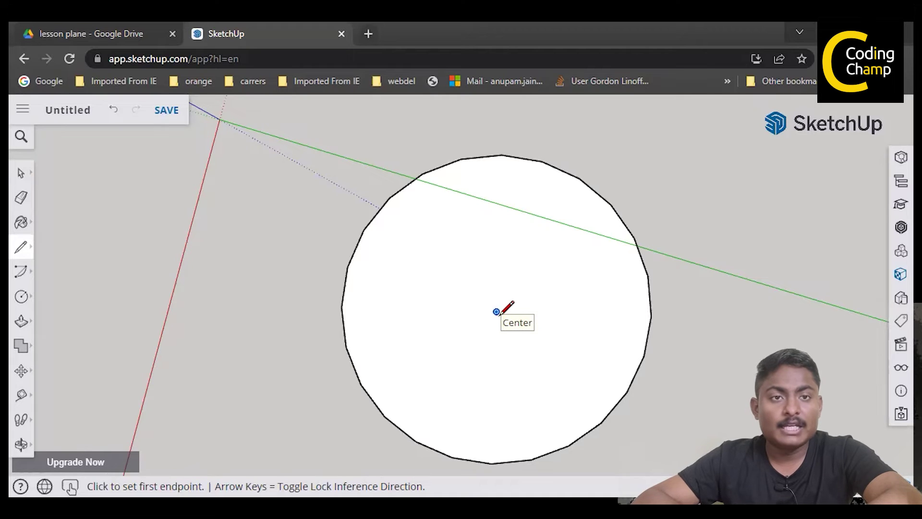
pyautogui.click(497, 312)
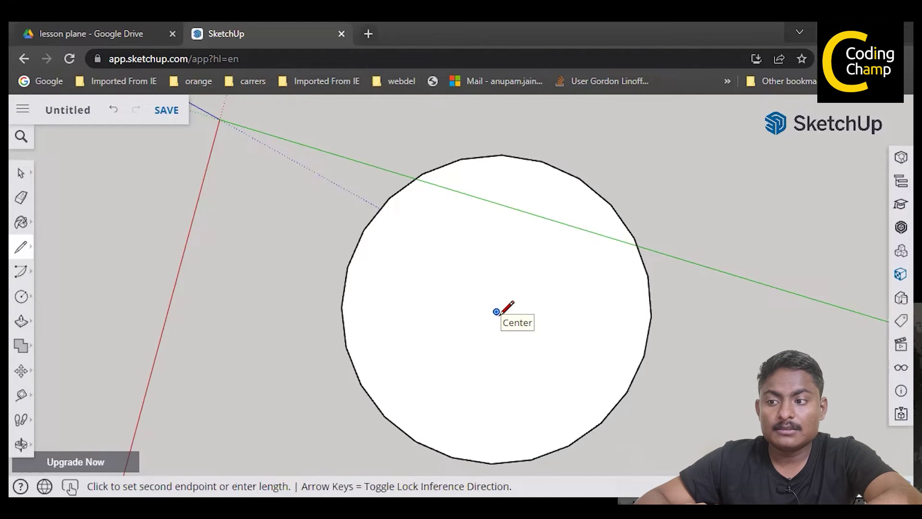
pyautogui.click(651, 307)
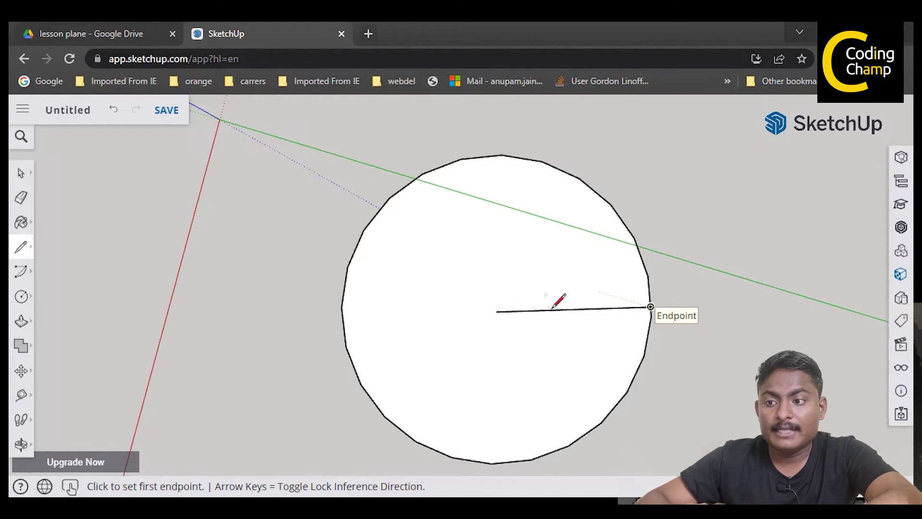
pyautogui.click(501, 155)
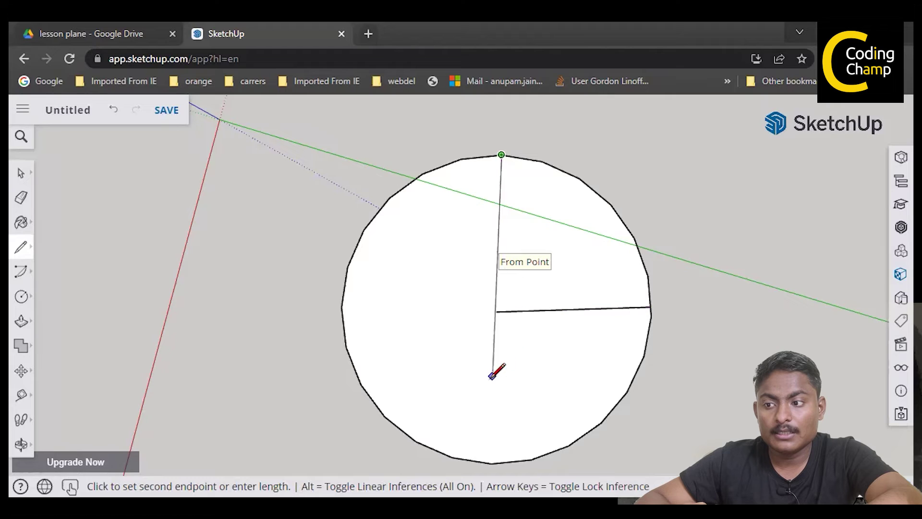
pyautogui.click(491, 462)
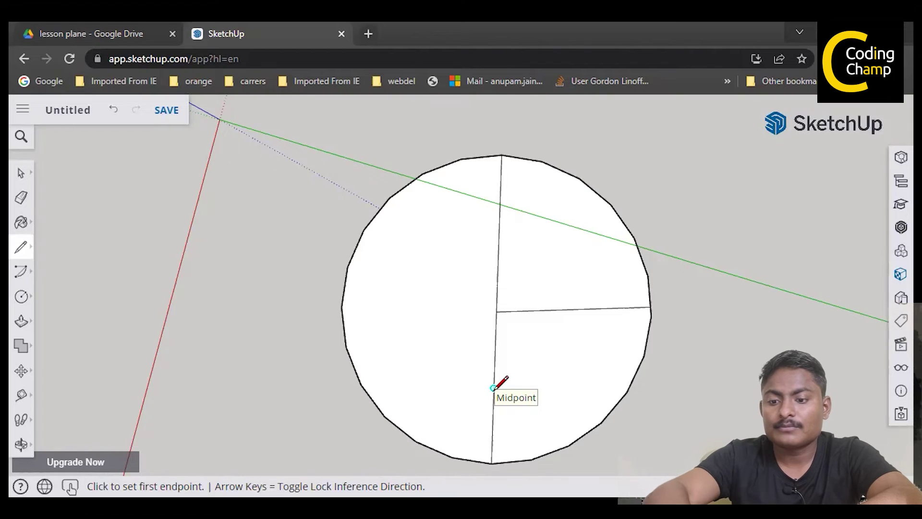
# Select everything in the model and delete it, including the circle with its radius and diameter lines
pyautogui.hotkey('ctrl', 'a')
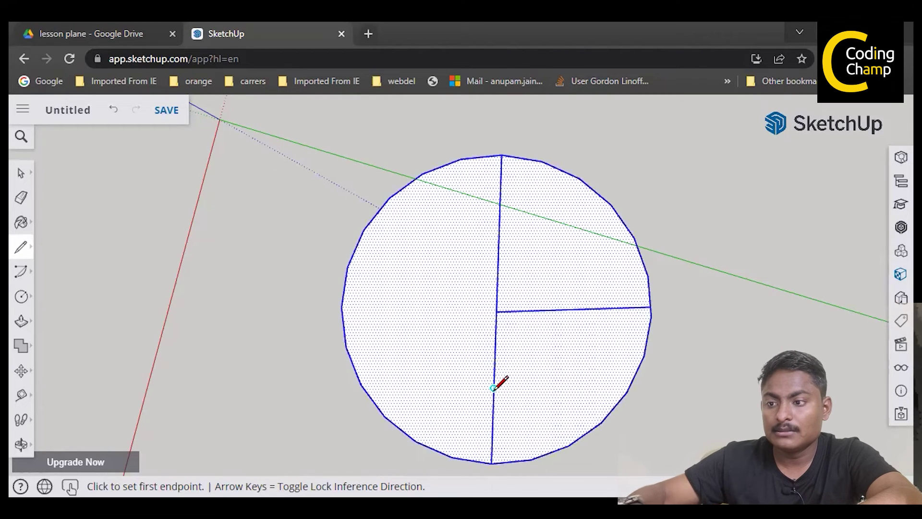
pyautogui.press('Delete')
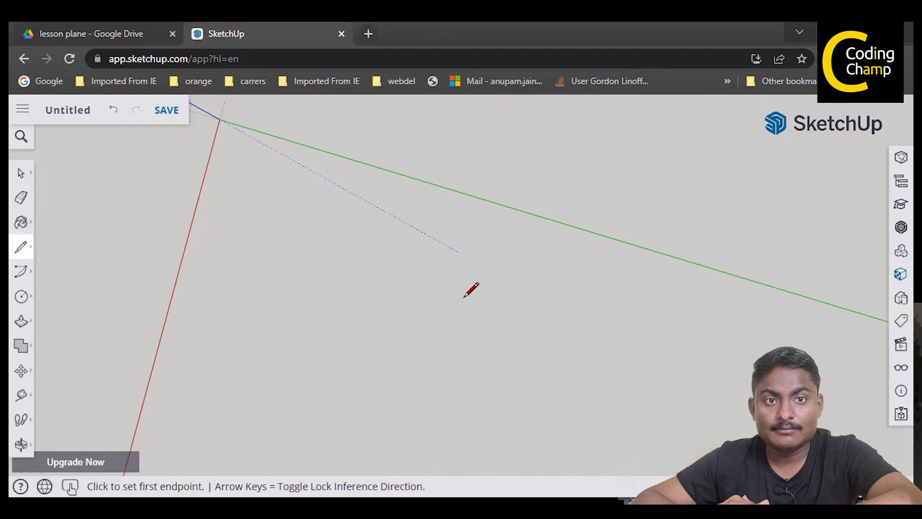
# Draw one short, freely angled line segment on the ground between the red and green axes
pyautogui.click(442, 263)
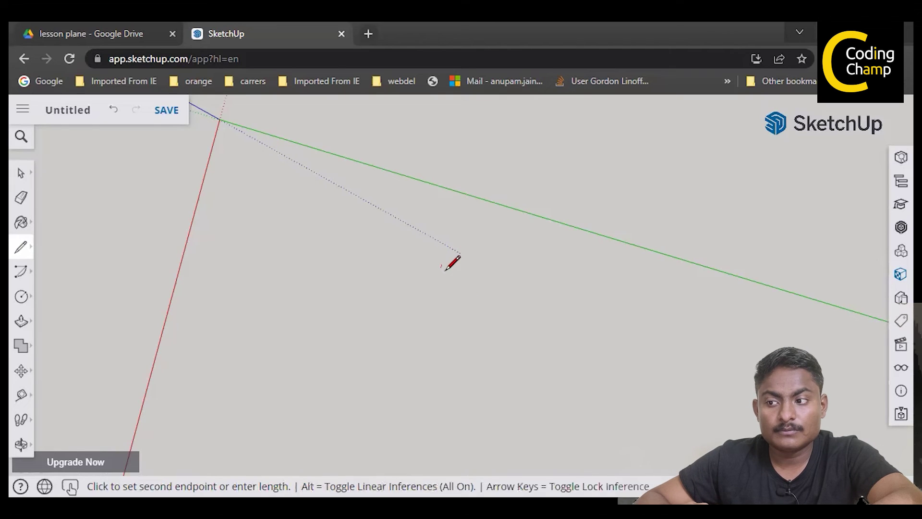
pyautogui.click(480, 310)
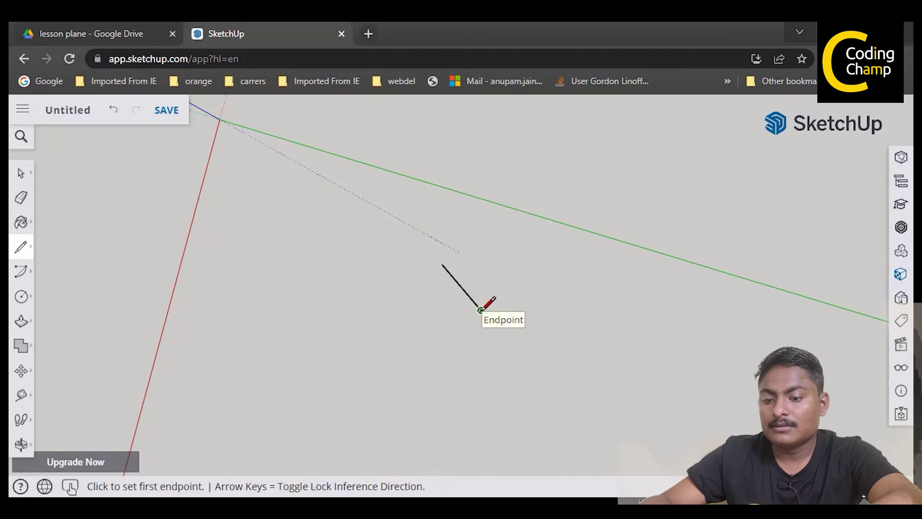
pyautogui.click(480, 309)
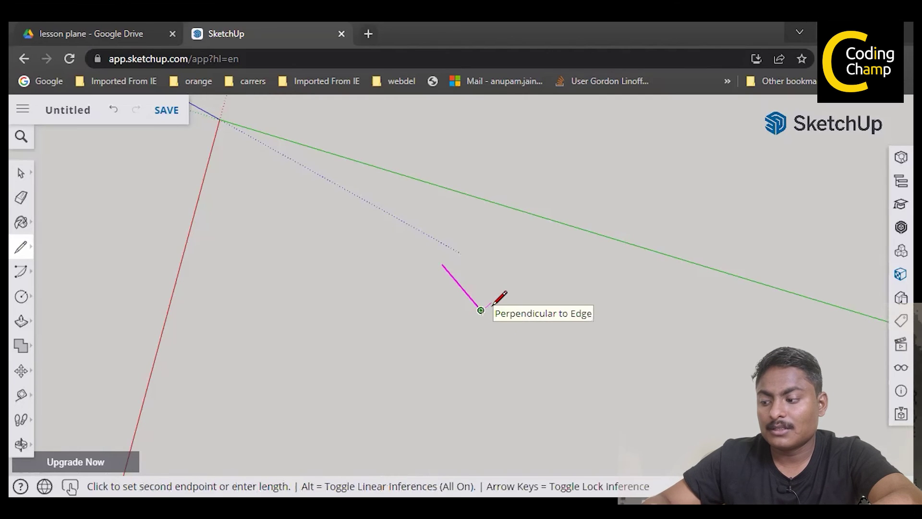
pyautogui.press('Escape')
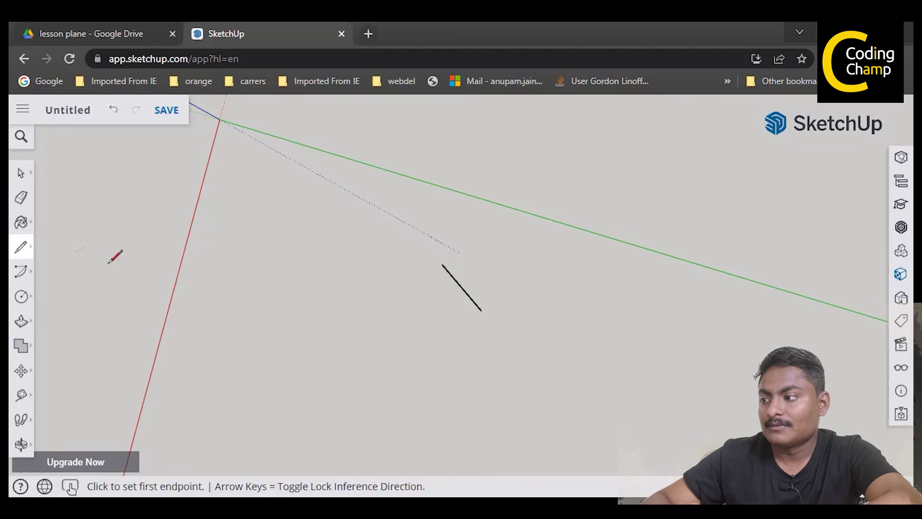
# Draw a large circle on the ground plane that encloses both the short line and the origin
pyautogui.click(22, 298)
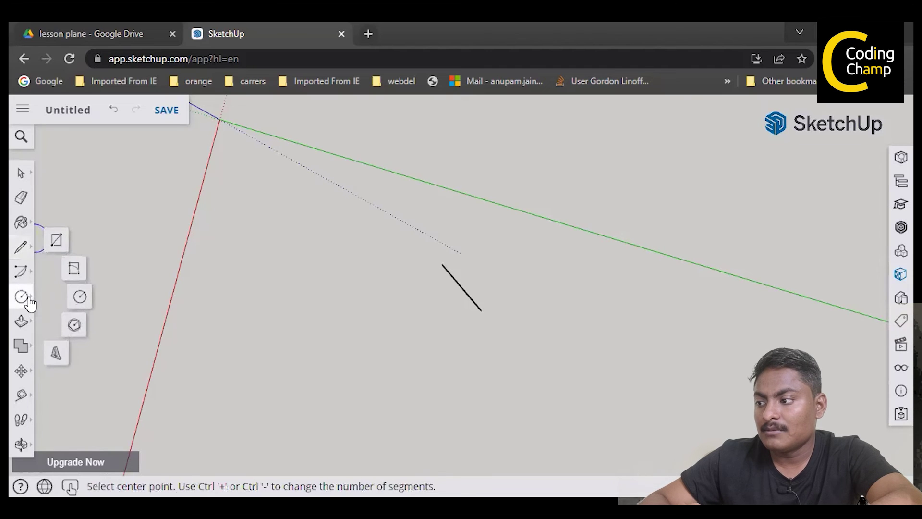
pyautogui.click(79, 310)
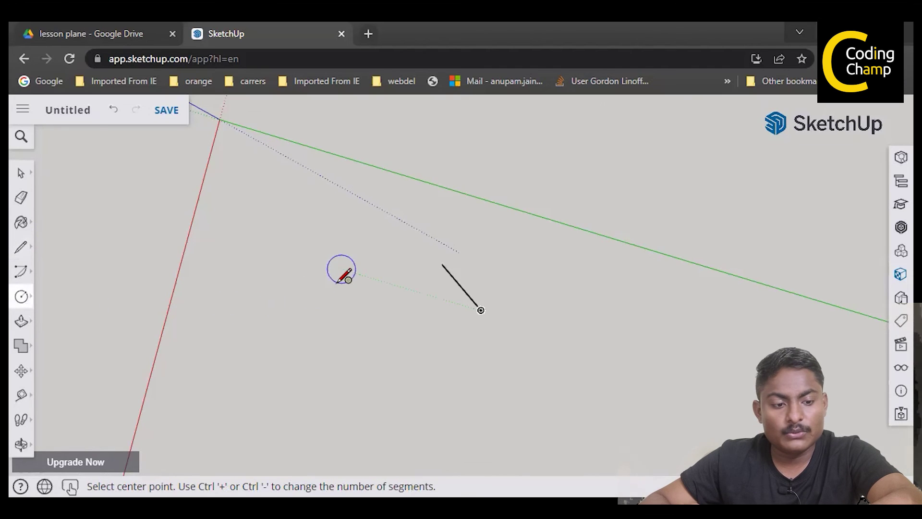
pyautogui.click(338, 268)
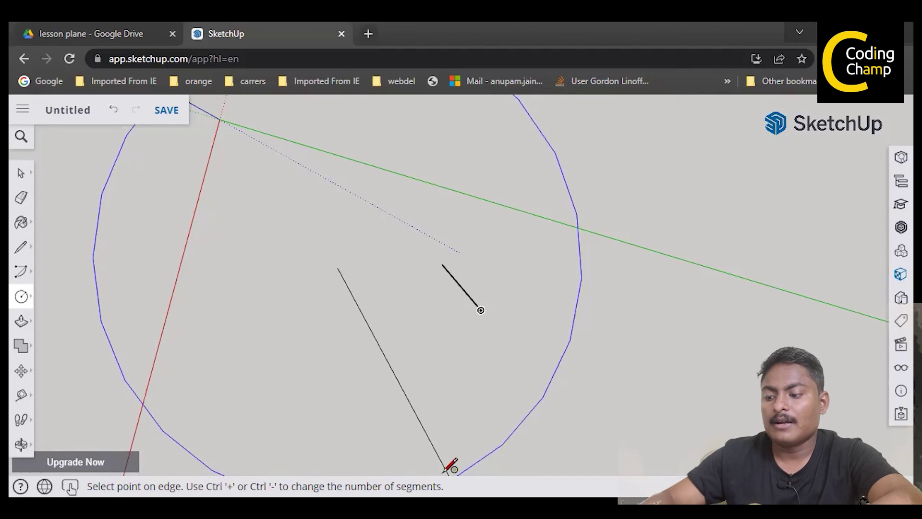
pyautogui.click(445, 471)
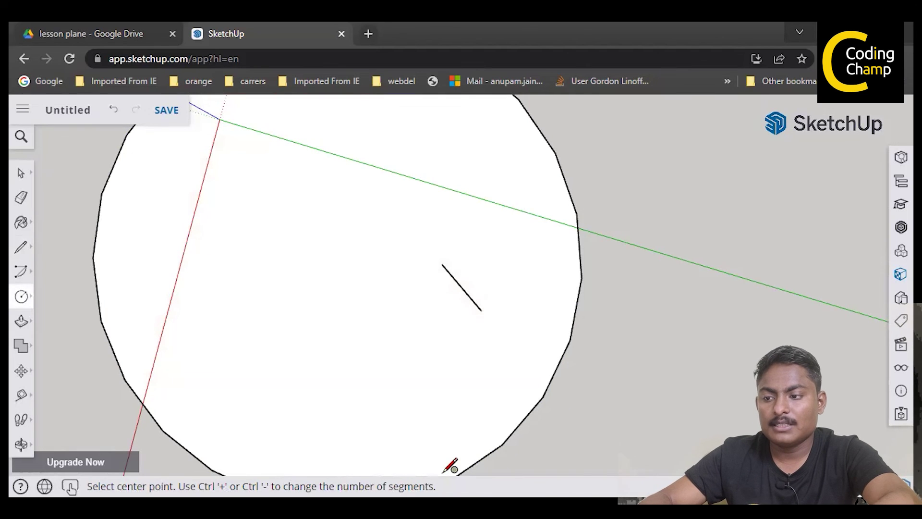
pyautogui.press('Return')
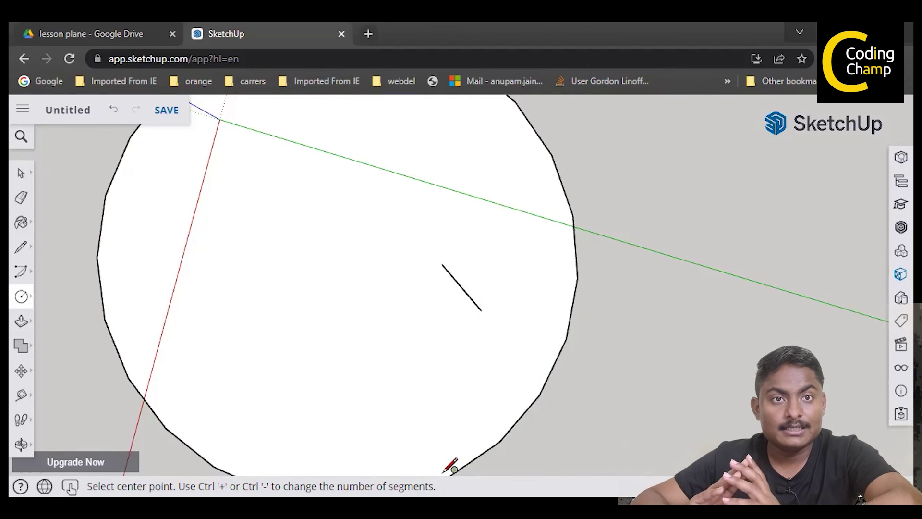